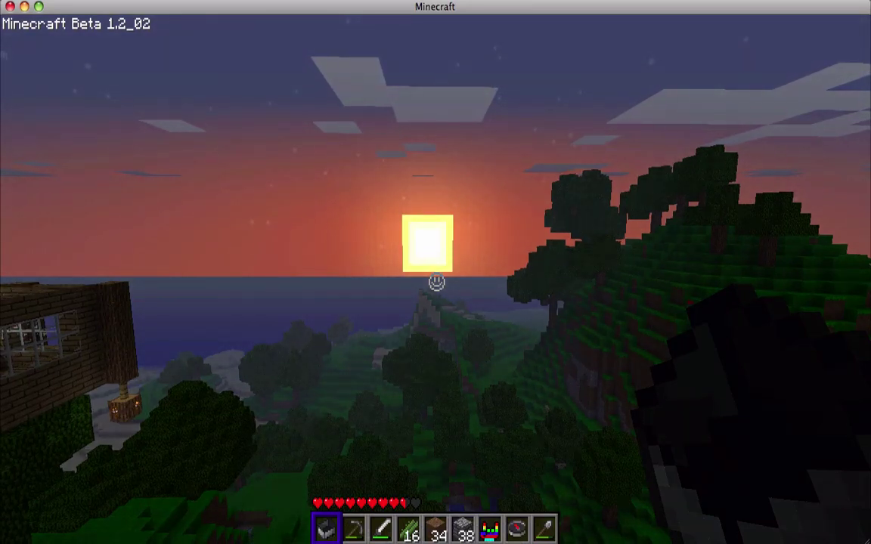
Step: Open the Minecraft inventory so the TooManyItems catalog of blocks and items appears
mouse_move(437, 282)
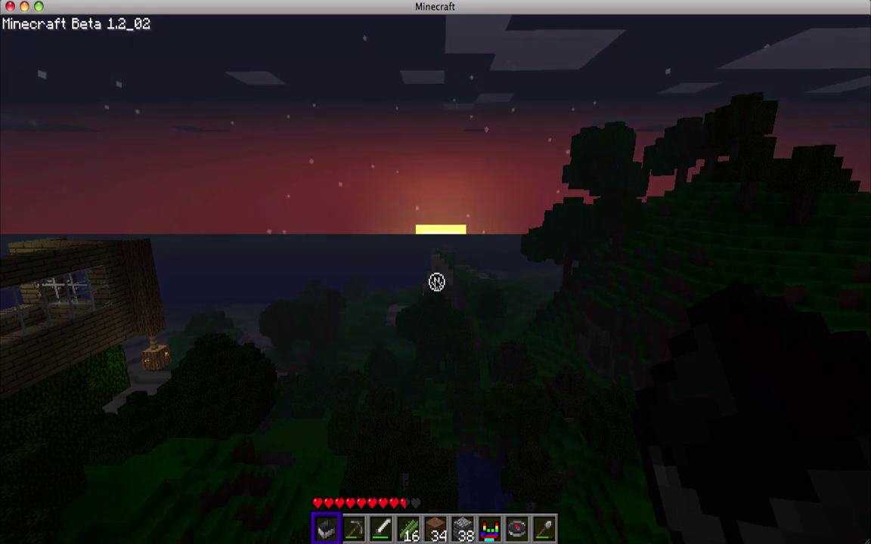
key(e)
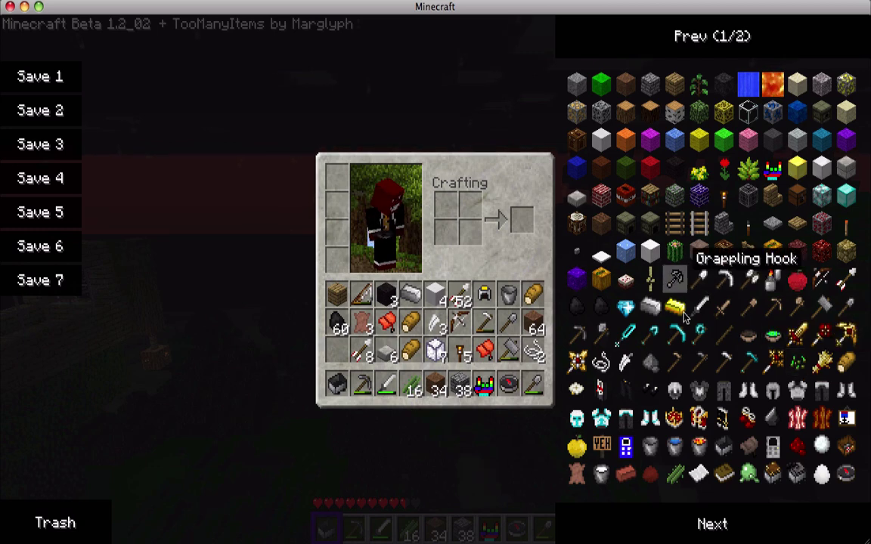
Step: Flip the TooManyItems item list to page 2/2
click(712, 524)
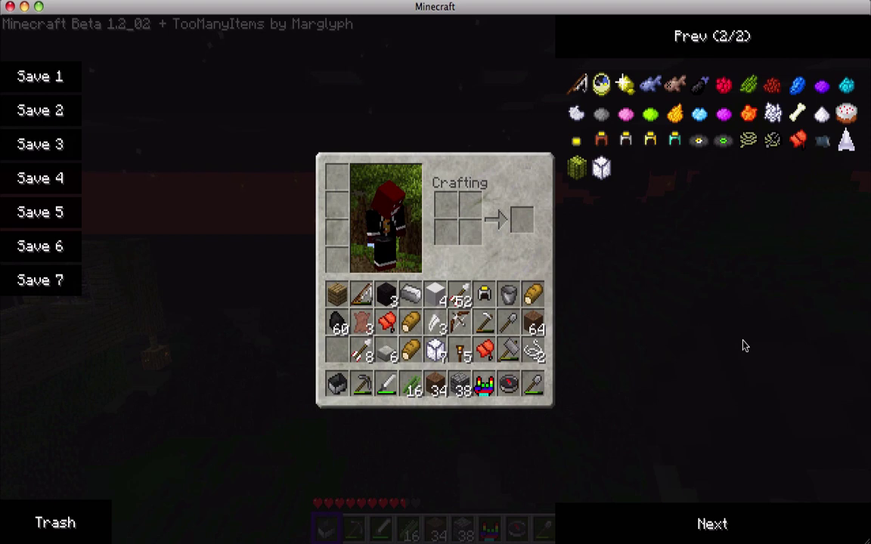
Step: Close the inventory and walk through the forest to the torch-lit grass farm with the chest
key(e)
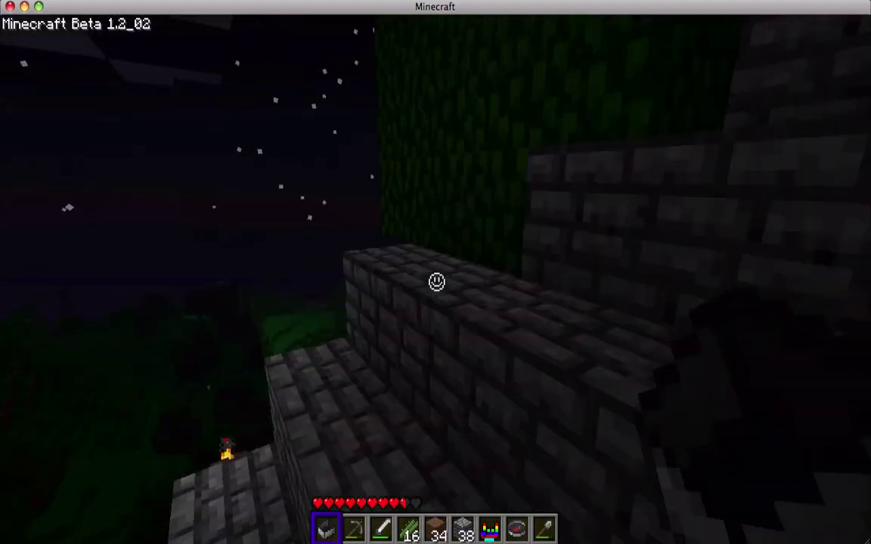
key(w)
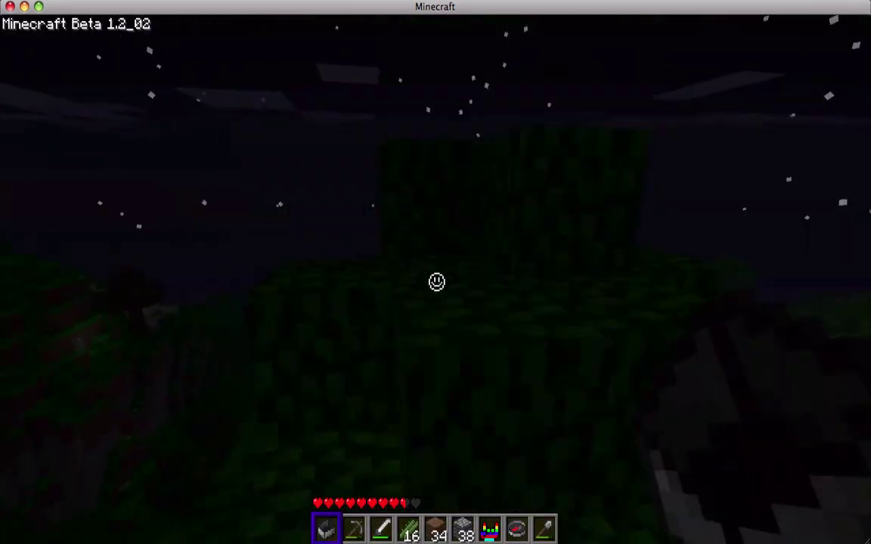
key(w)
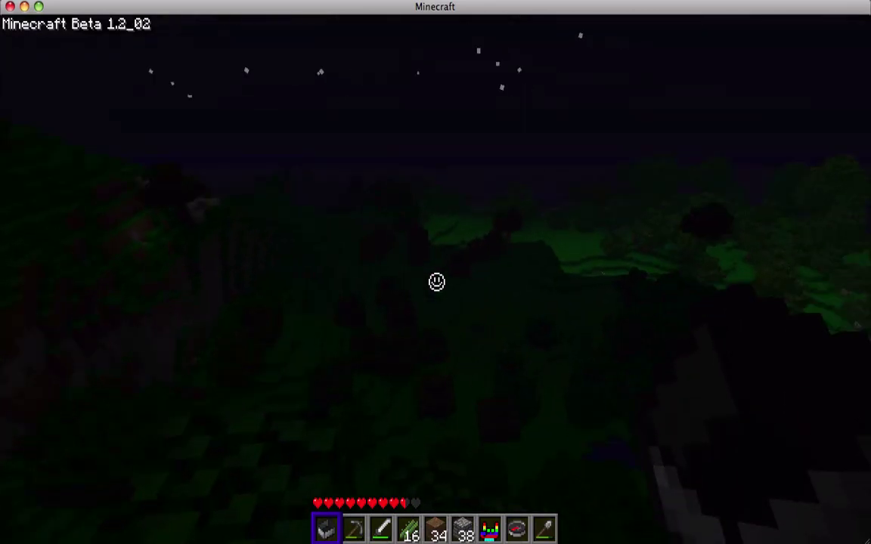
key(w)
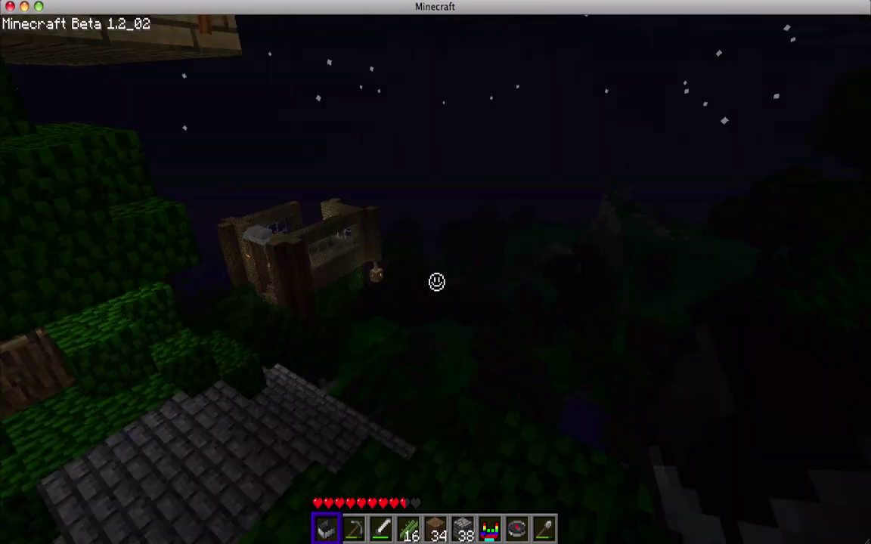
key(w)
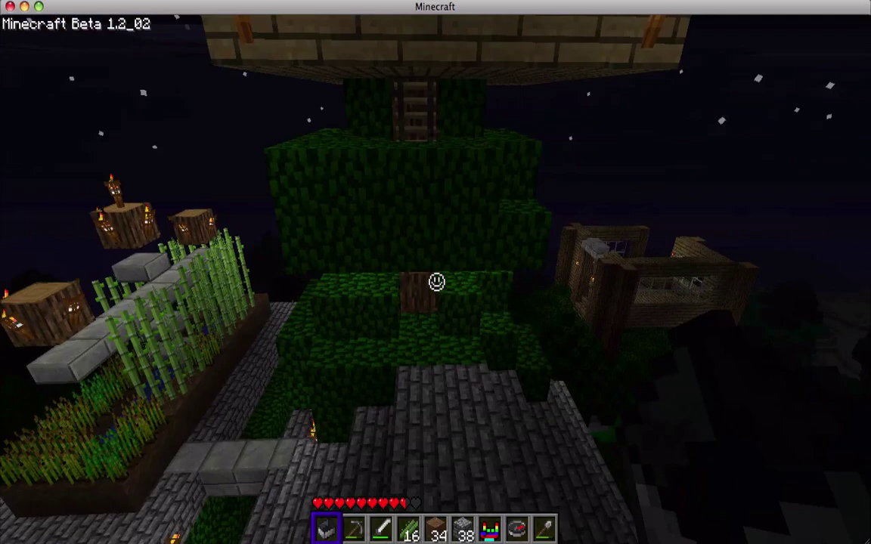
key(w)
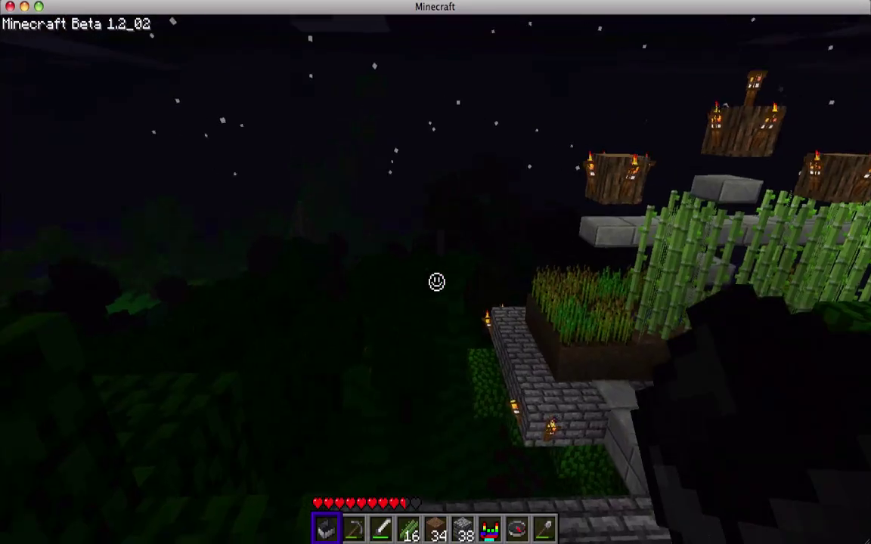
key(w)
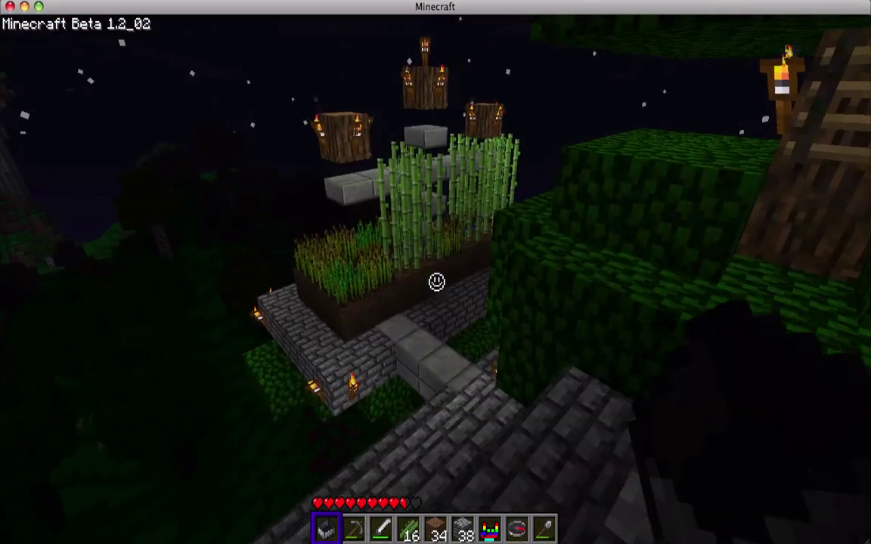
key(w)
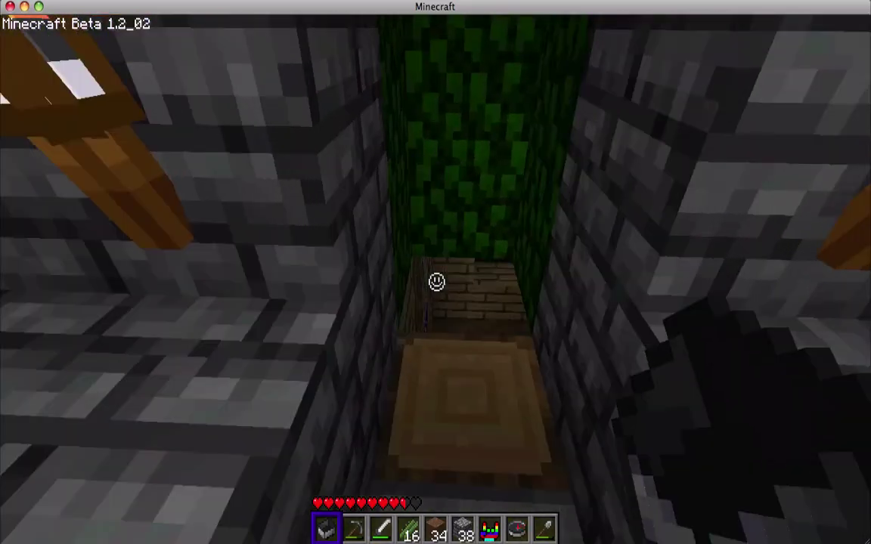
key(w)
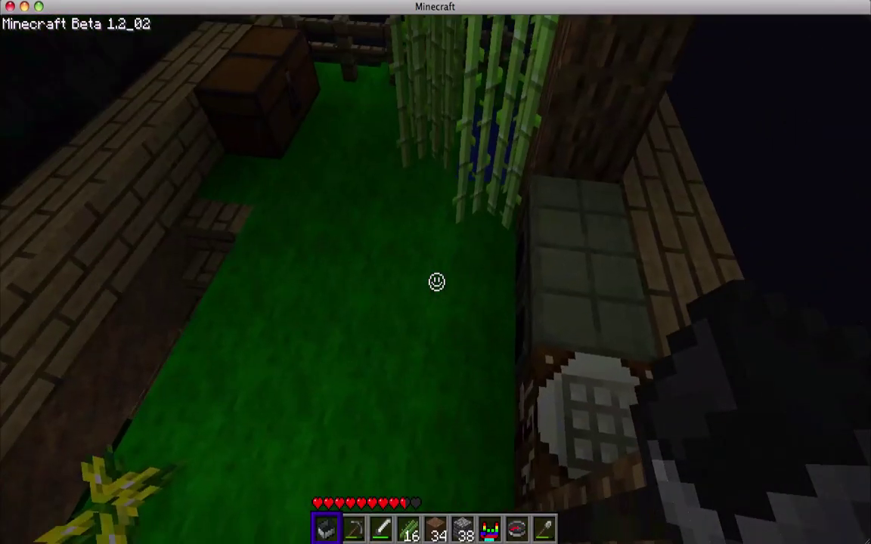
Step: Open the large chest, return the item list to page 1/2, and briefly resize the game window
right_click(437, 283)
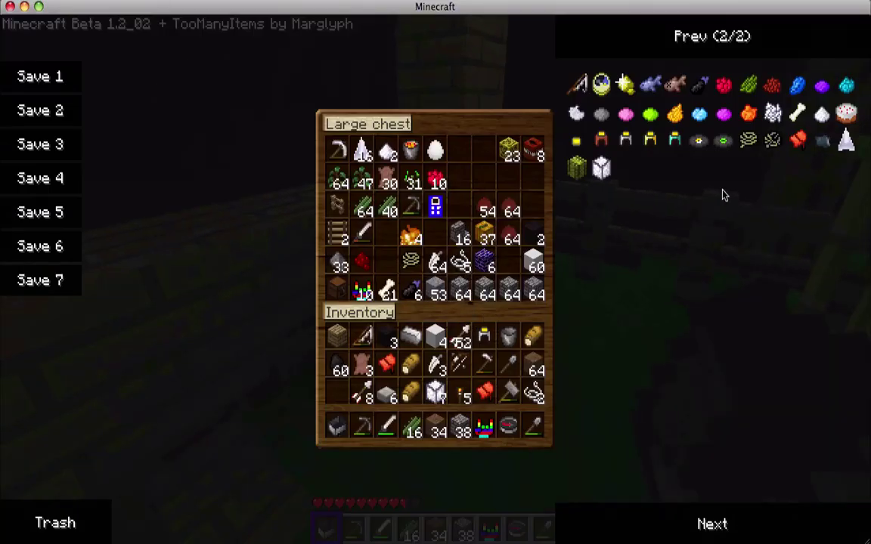
click(705, 50)
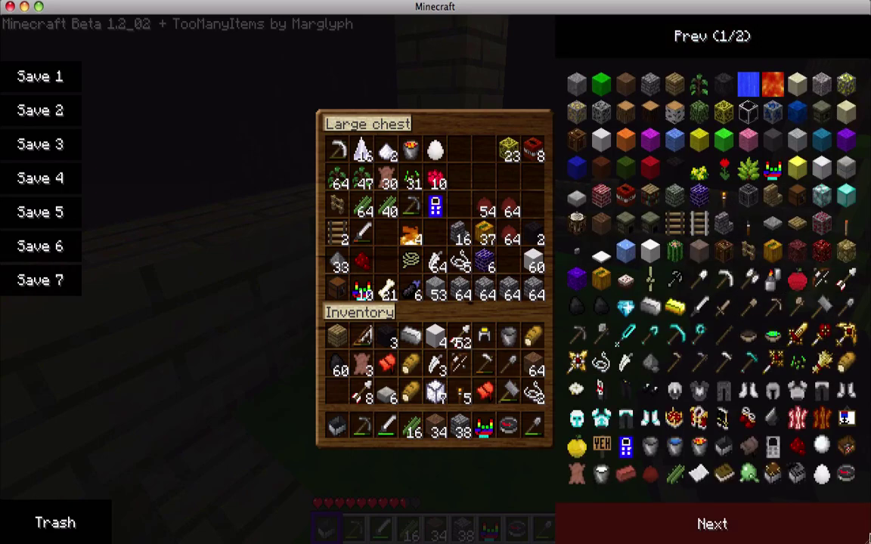
mouse_move(868, 542)
mouse_down()
mouse_move(816, 509)
mouse_move(601, 446)
mouse_move(573, 459)
mouse_up()
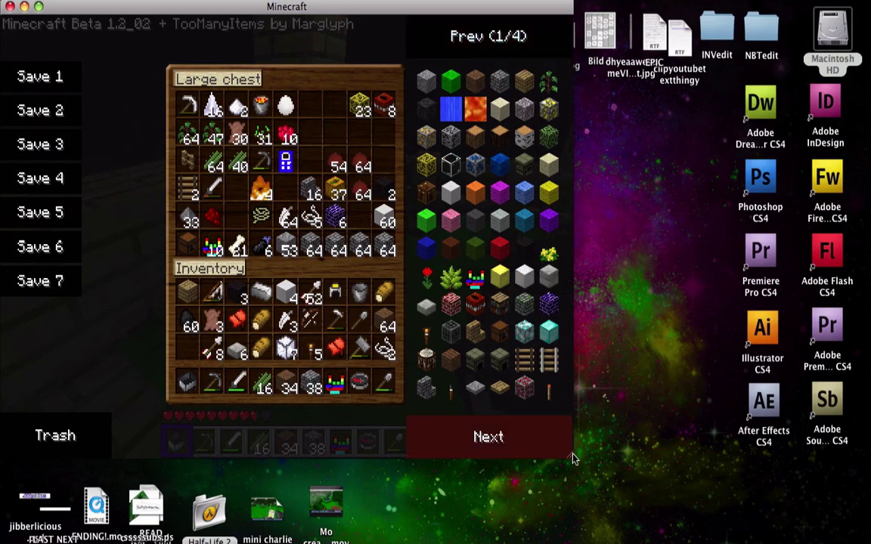
mouse_move(563, 453)
mouse_down()
mouse_move(684, 249)
mouse_move(701, 199)
mouse_move(870, 543)
mouse_up()
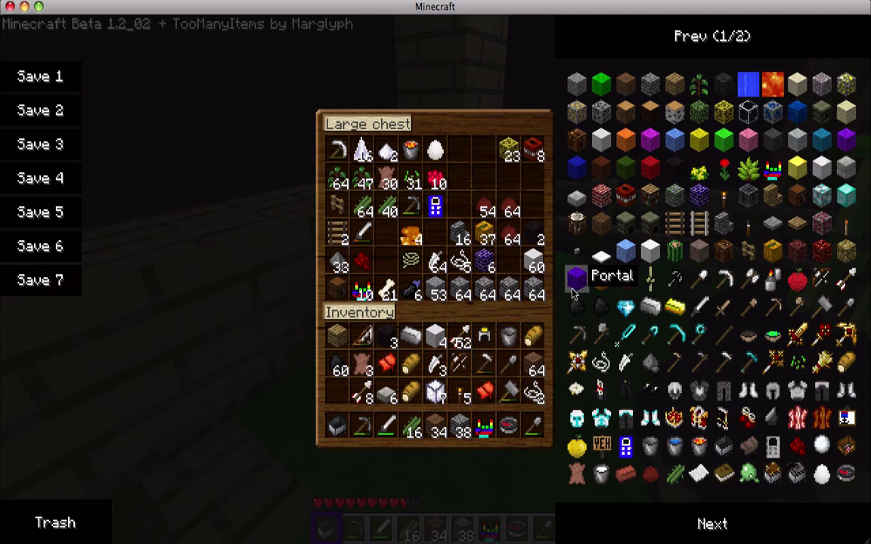
Step: Spawn diamonds from TooManyItems, drop them on Trash twice, then close the chest
click(628, 308)
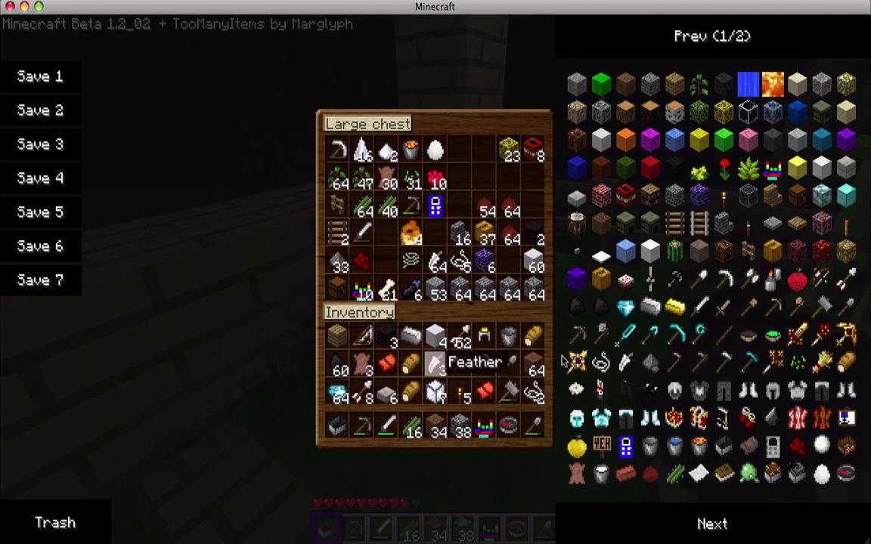
click(337, 392)
click(42, 522)
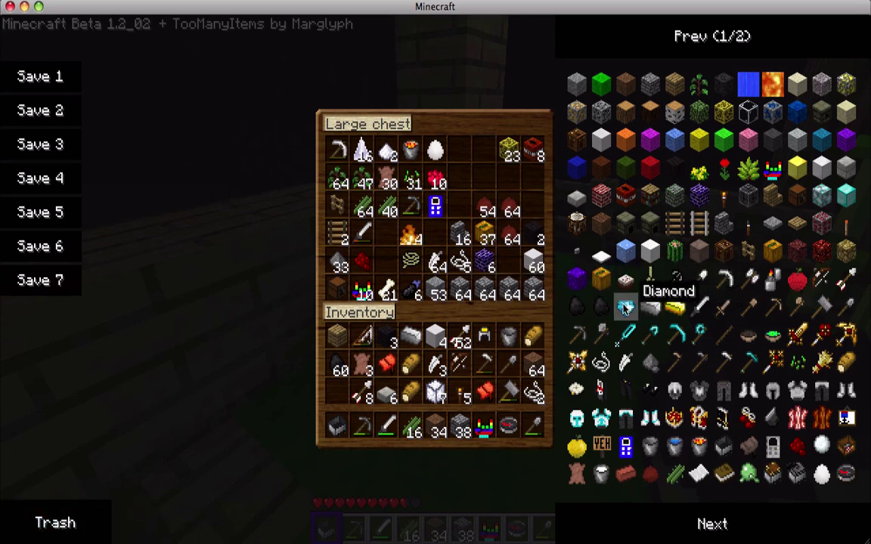
click(625, 306)
click(337, 392)
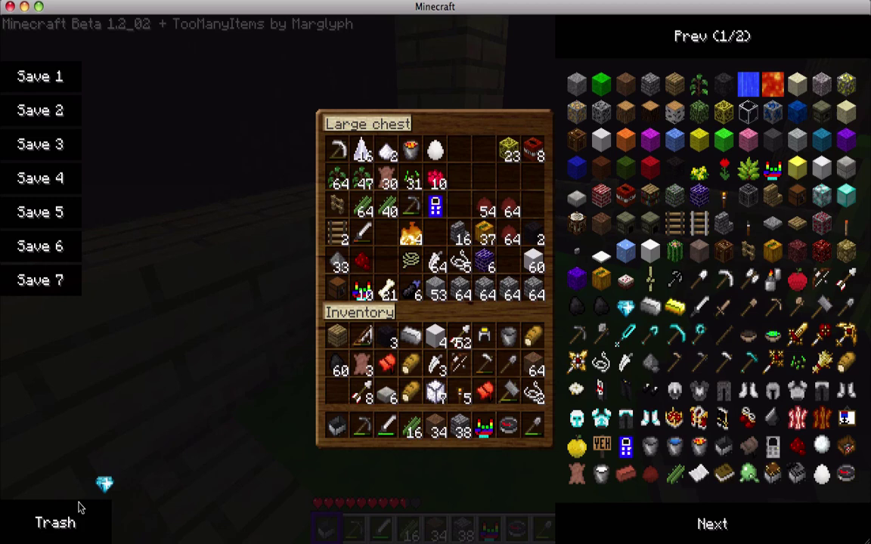
click(70, 512)
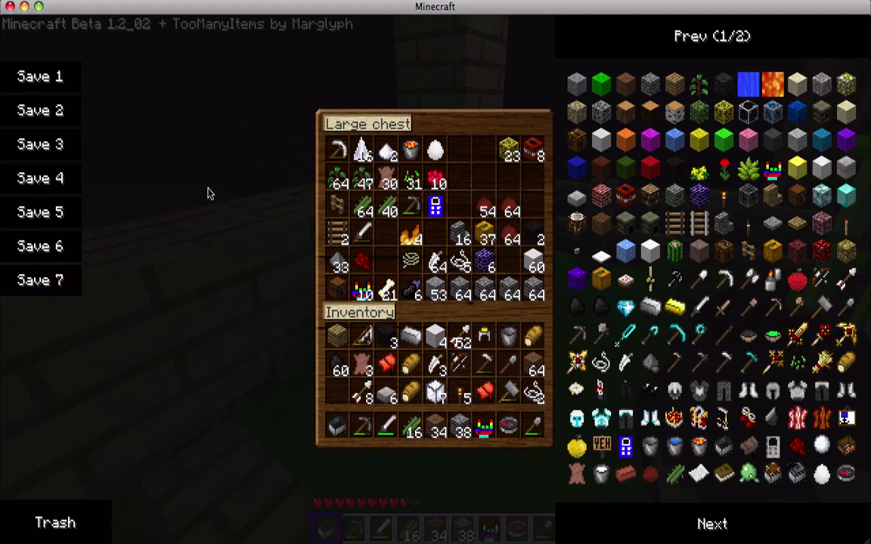
key(Escape)
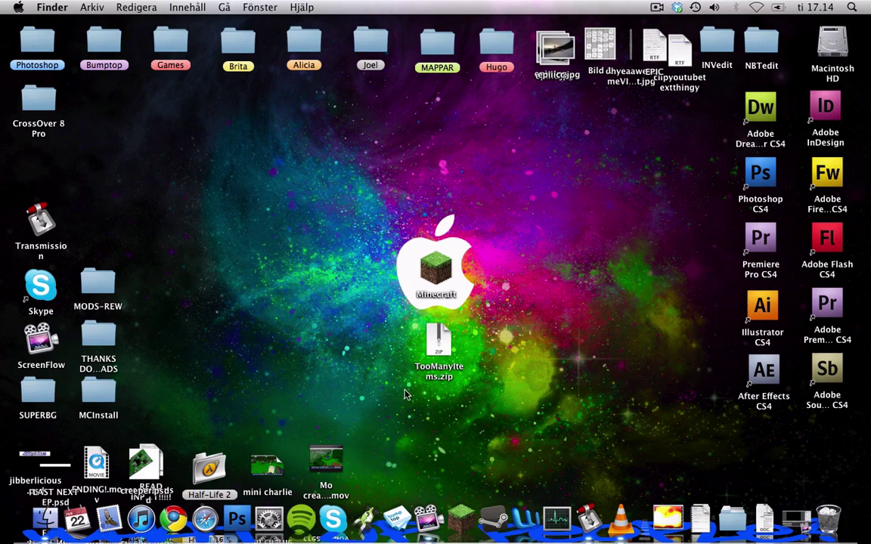
Step: Extract TooManyItems.zip, move the new TooManyItems folder left of Minecraft, and open it
mouse_move(406, 392)
mouse_down()
mouse_move(458, 312)
mouse_move(476, 309)
mouse_up()
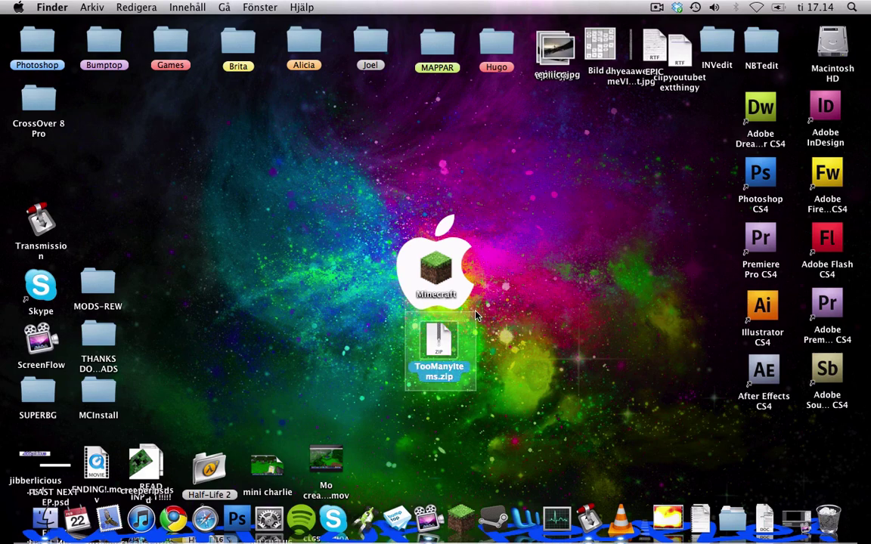
click(515, 298)
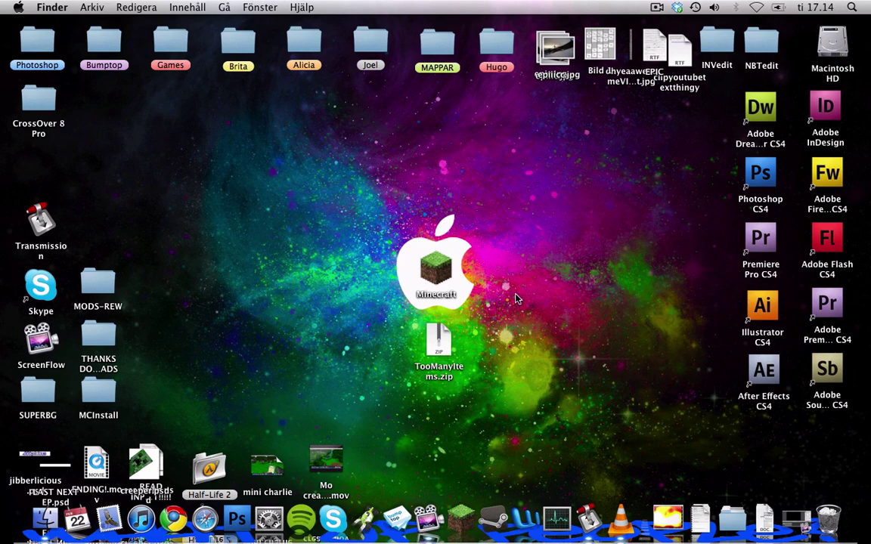
double_click(440, 343)
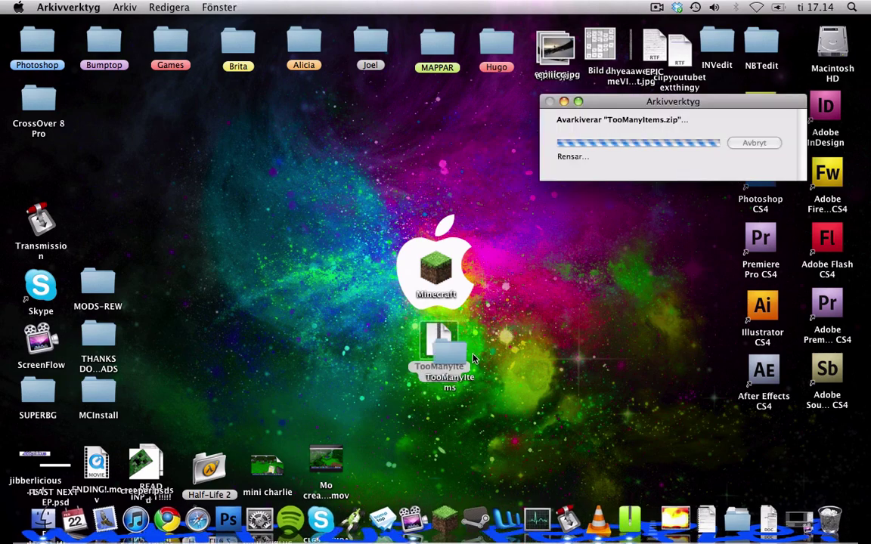
mouse_move(442, 325)
mouse_down()
mouse_move(393, 316)
mouse_move(356, 253)
mouse_up()
click(388, 244)
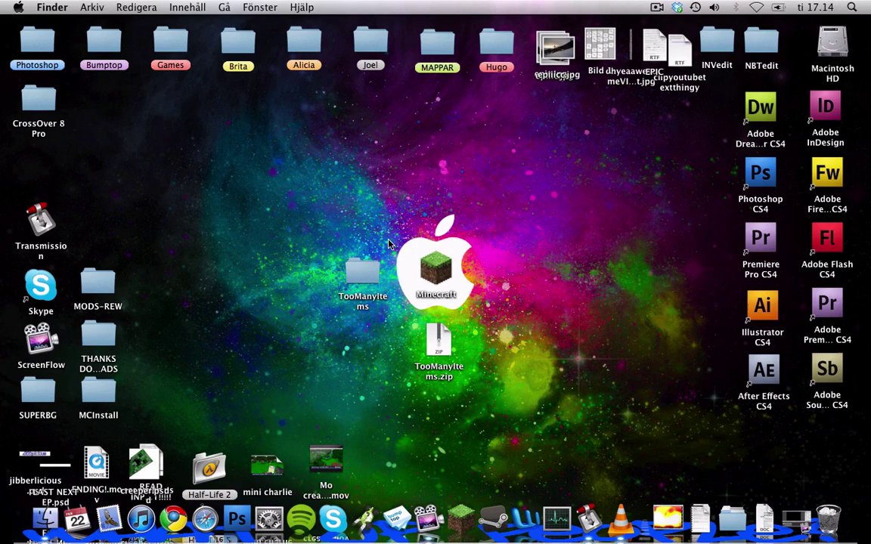
double_click(359, 268)
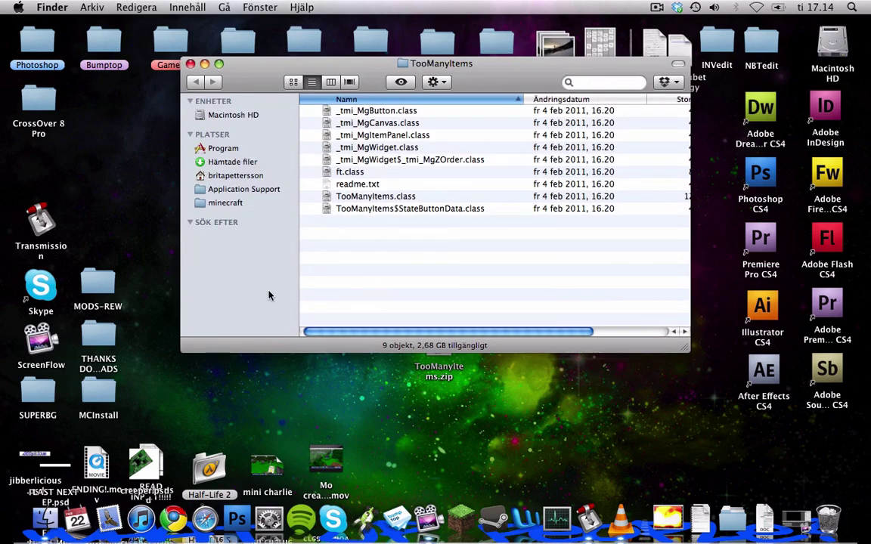
Step: Narrow the TooManyItems window and move it to the left side of the screen
drag(678, 346, 525, 345)
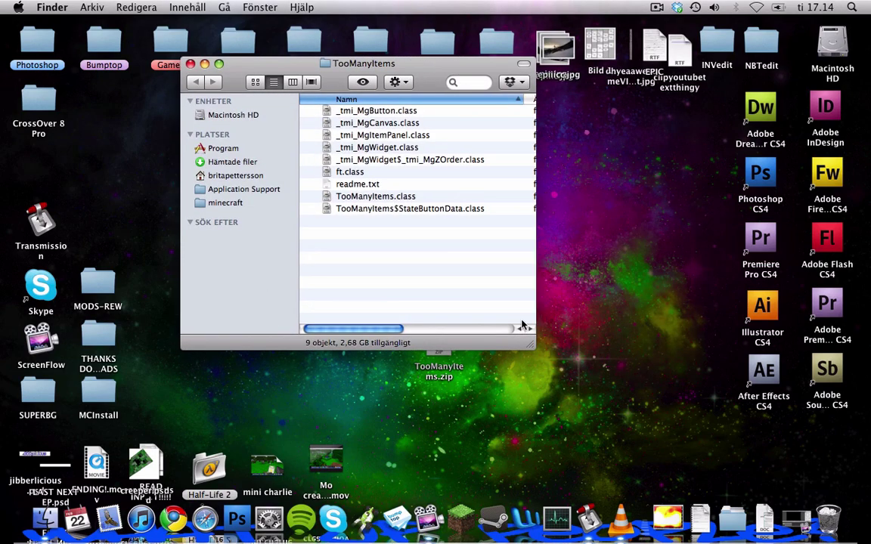
drag(456, 72, 291, 142)
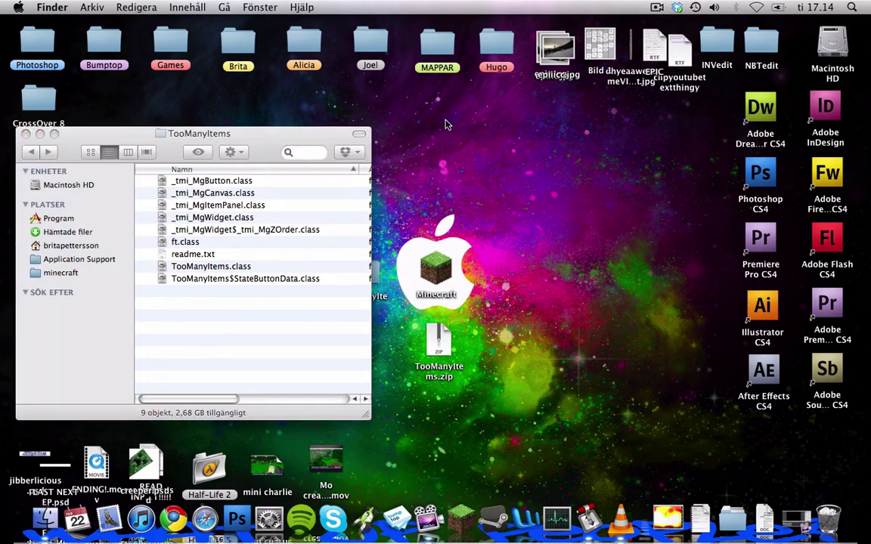
click(183, 247)
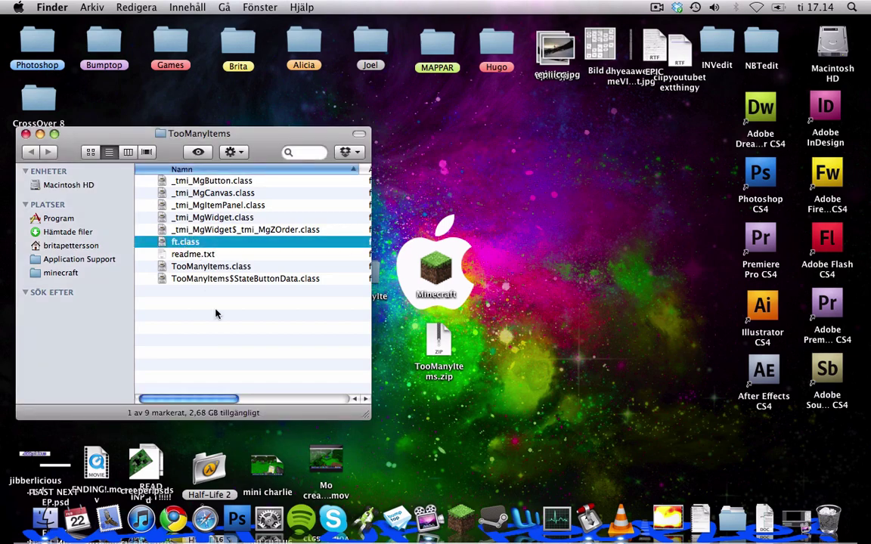
click(216, 311)
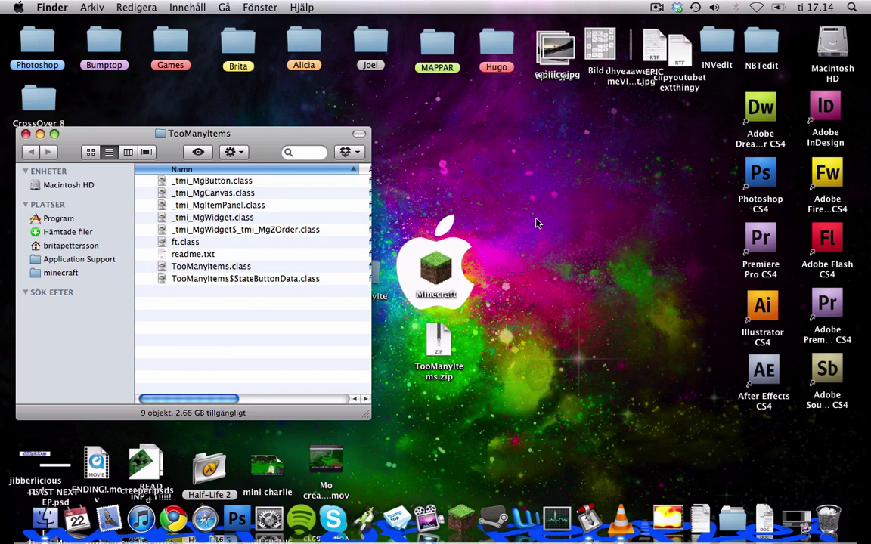
Step: Open Macintosh HD in a new Finder window and move it to the right
click(572, 174)
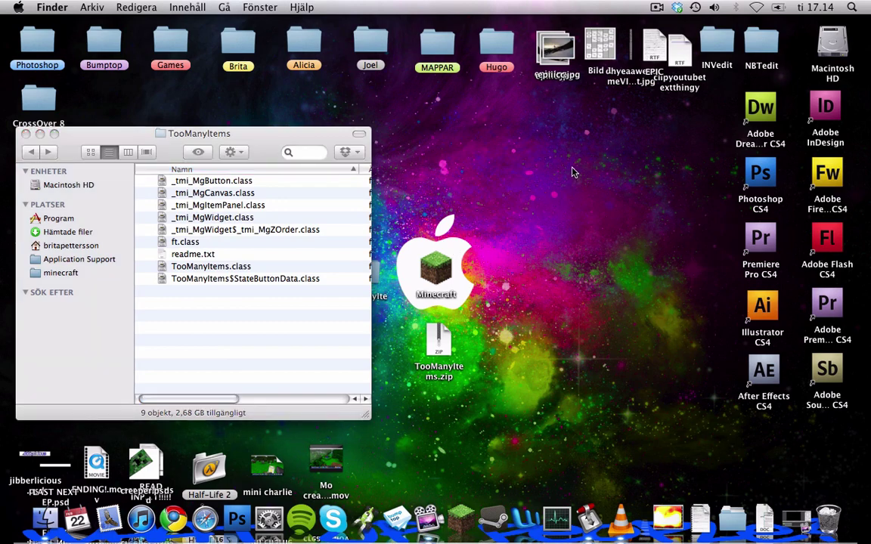
double_click(833, 42)
drag(547, 90, 632, 66)
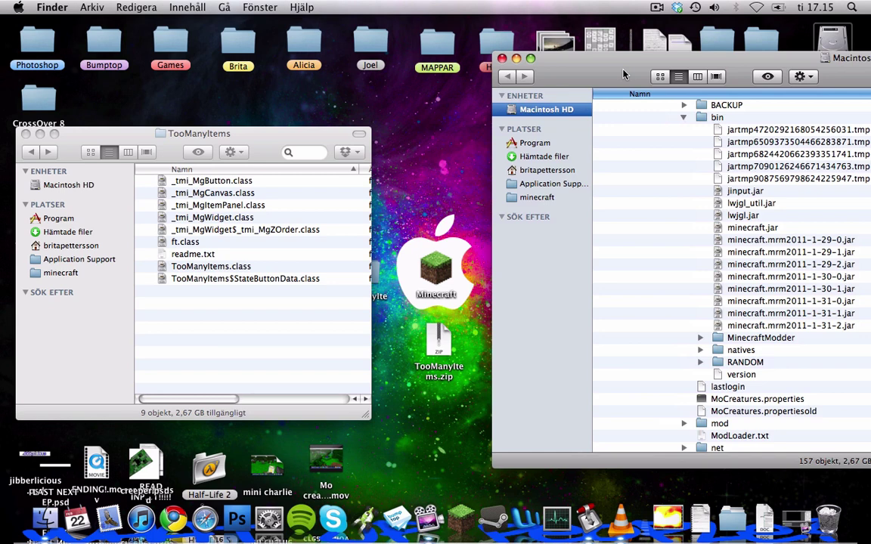
scroll(645, 154, up, 10)
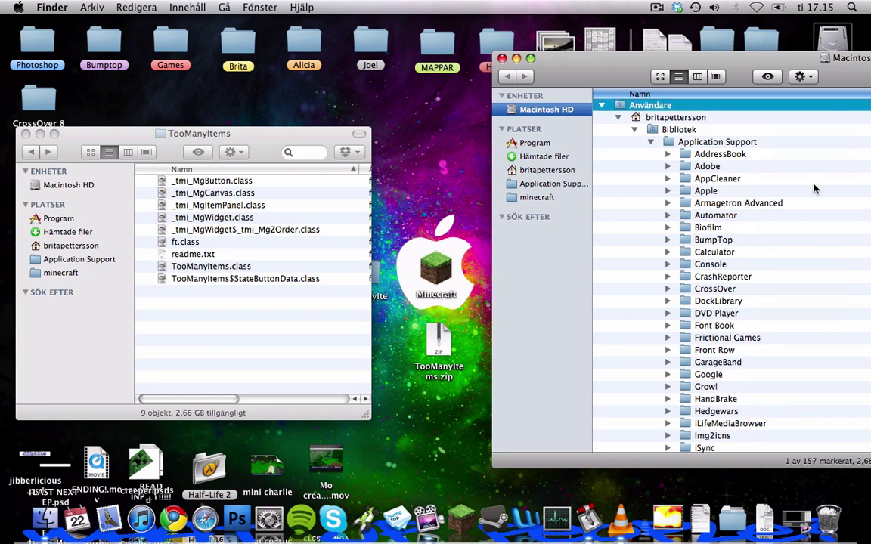
Step: Navigate through the home folder, Bibliotek and Application Support to the minecraft folder
click(784, 120)
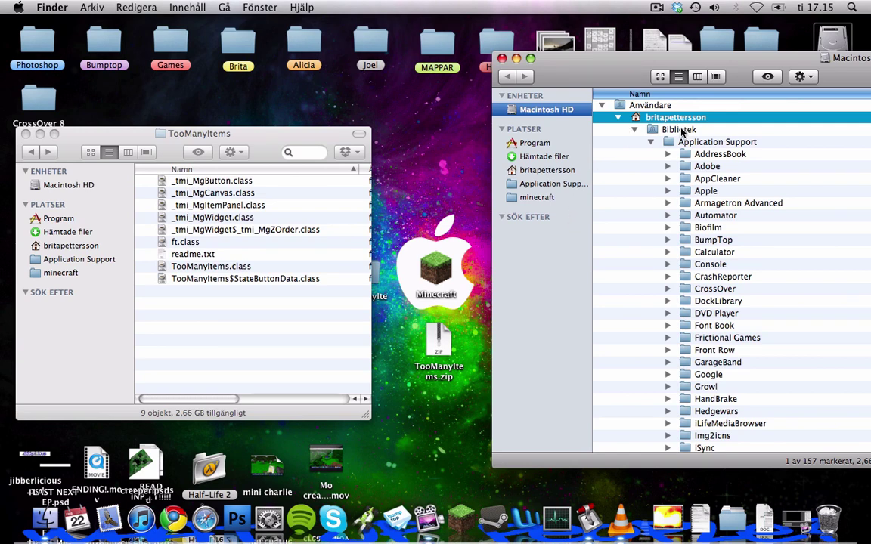
key(Down)
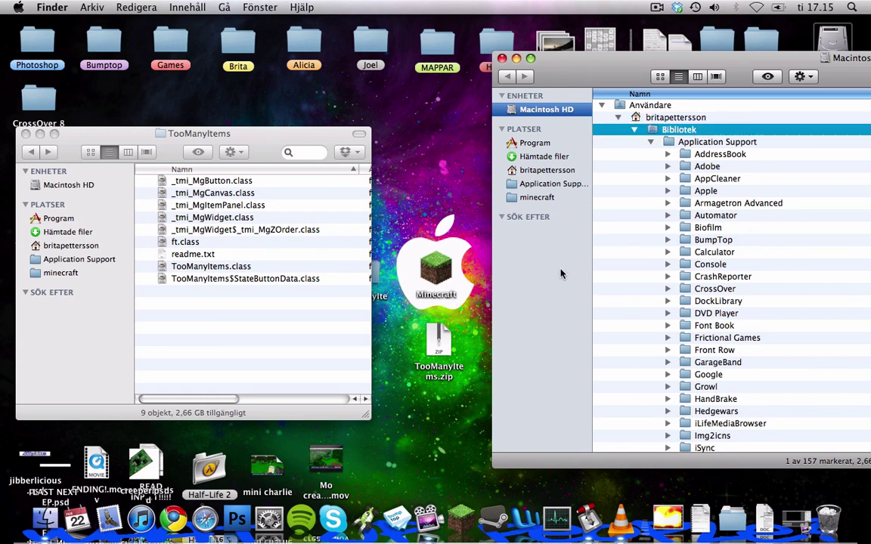
click(703, 142)
scroll(649, 245, down, 5)
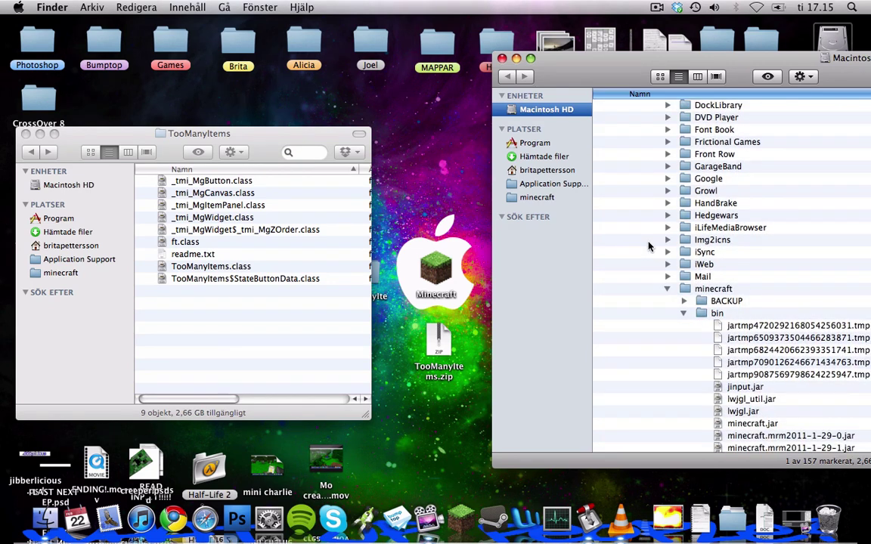
scroll(650, 245, down, 2)
click(703, 240)
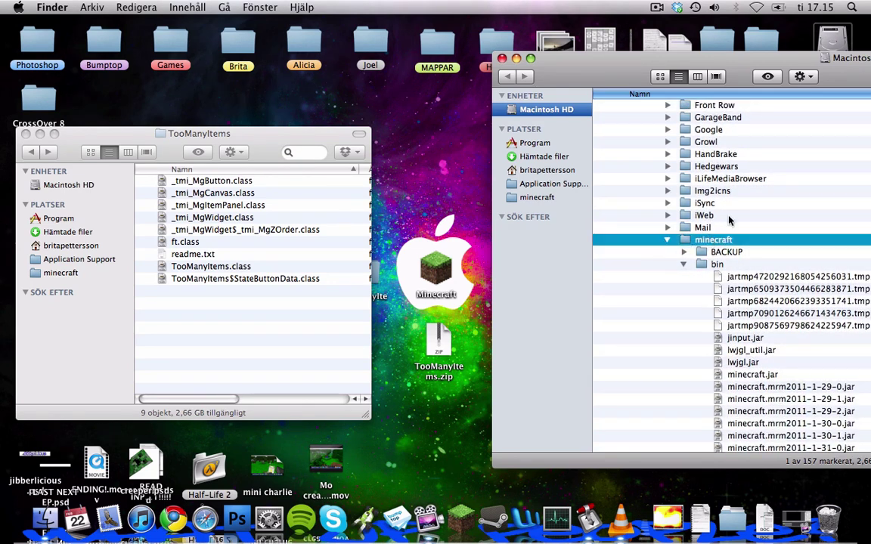
scroll(619, 270, down, 1)
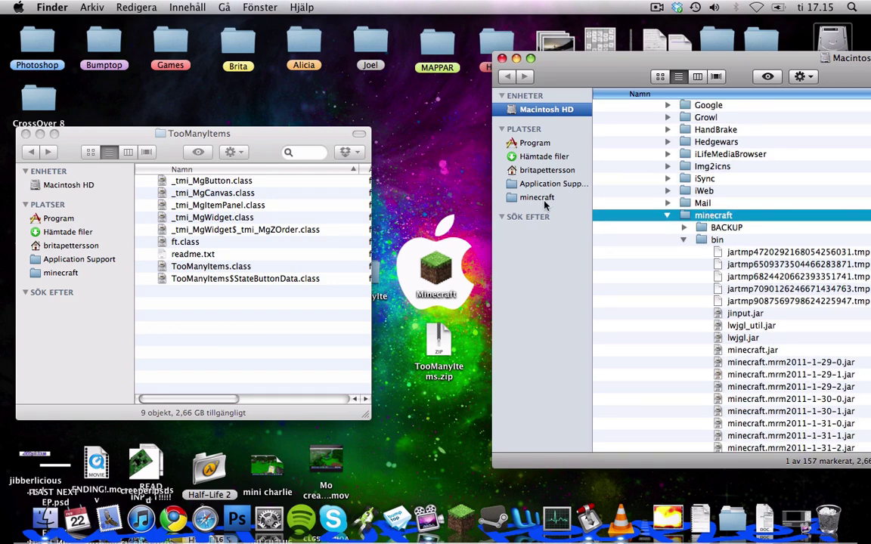
Step: Shift the window left and expand the bin folder to list minecraft.jar and lwjgl.jar
drag(627, 67, 542, 72)
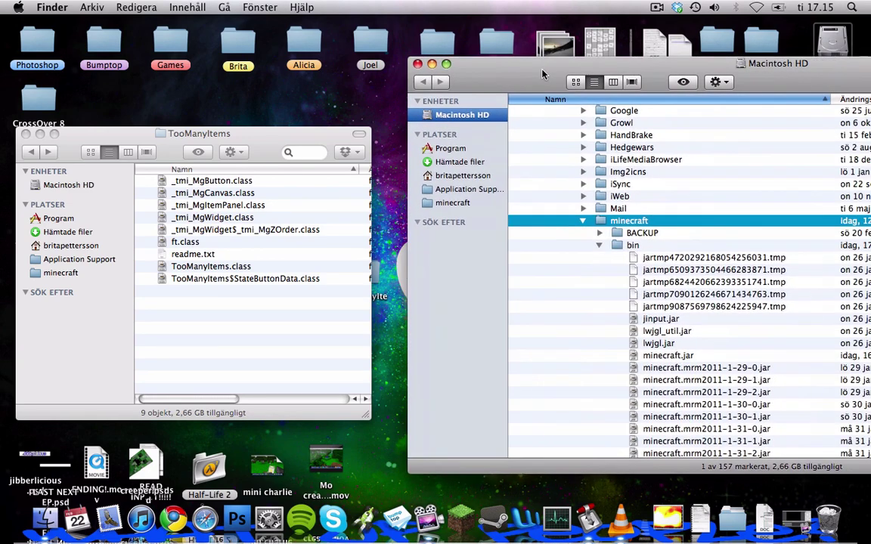
scroll(598, 244, down, 3)
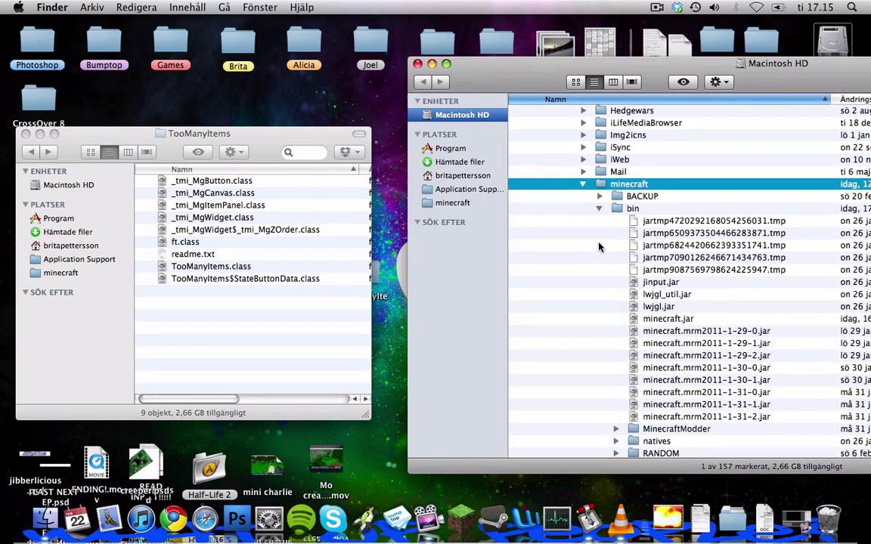
scroll(597, 244, down, 2)
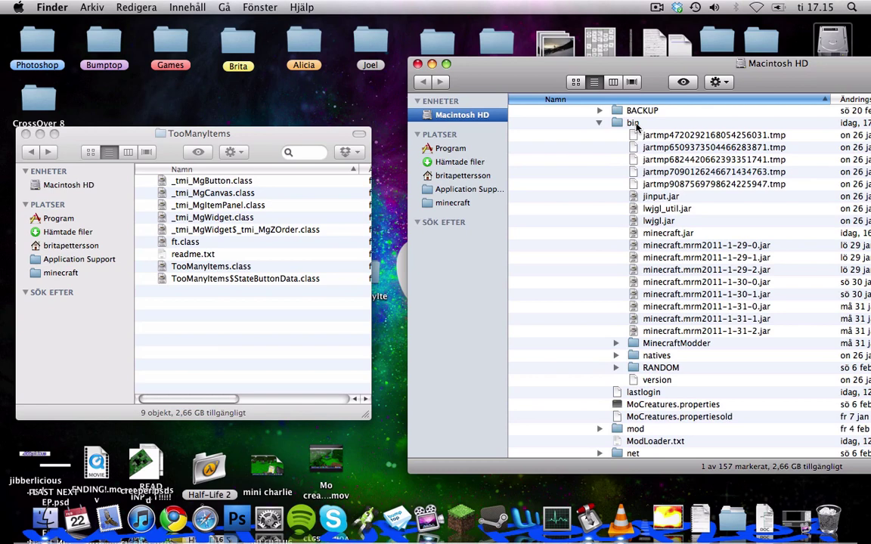
scroll(574, 114, up, 1)
click(599, 149)
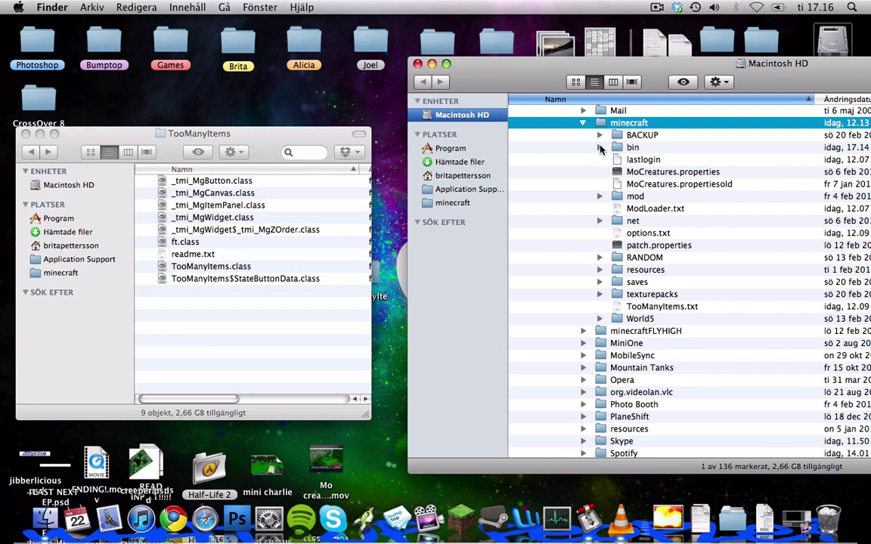
click(600, 148)
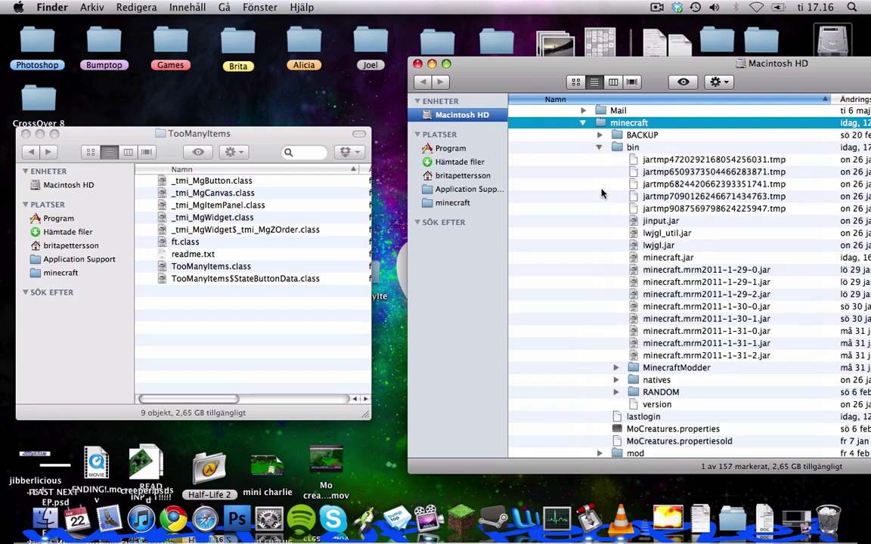
Step: Compress minecraft.jar to minecraft.jar.zip, extract it into minecraft 2, and expand that folder
right_click(670, 260)
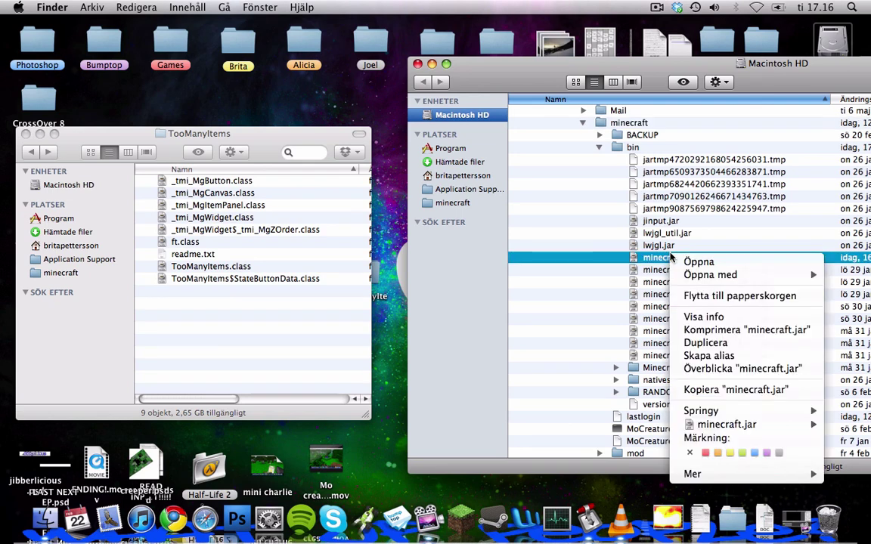
click(722, 332)
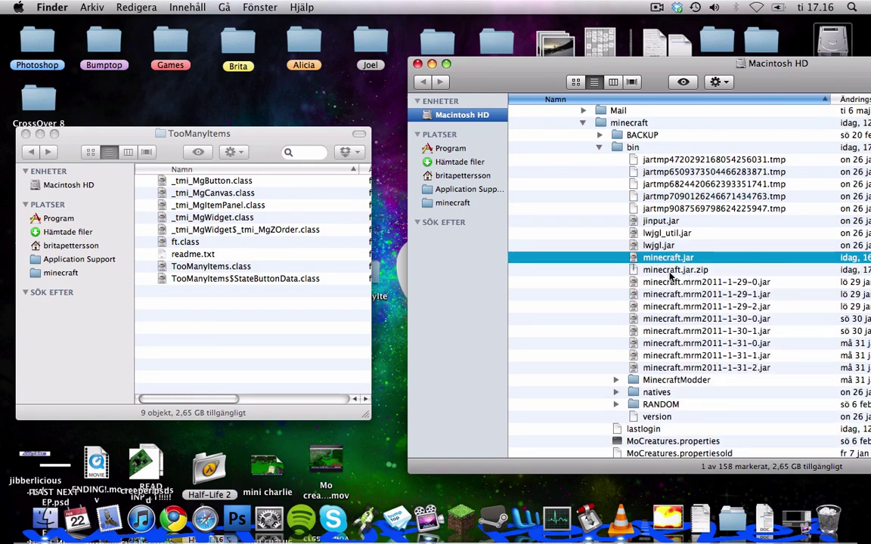
double_click(670, 270)
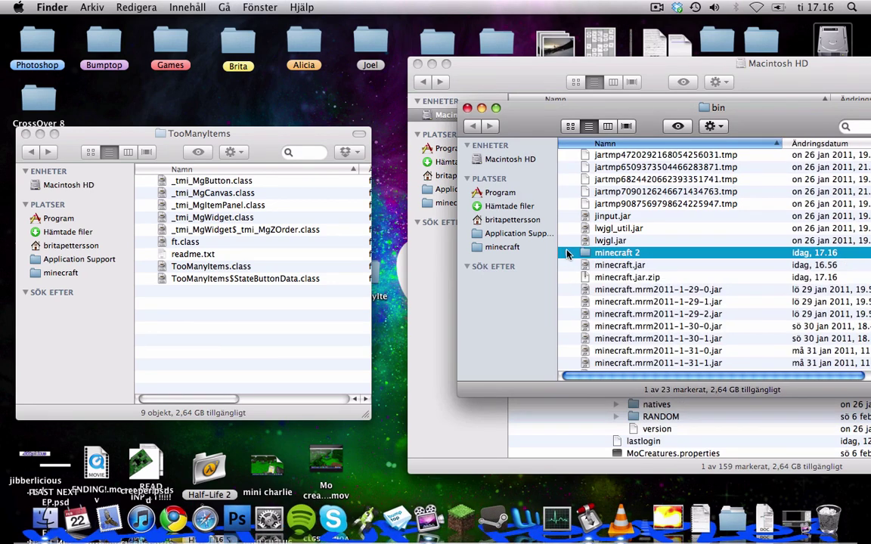
click(566, 254)
click(334, 301)
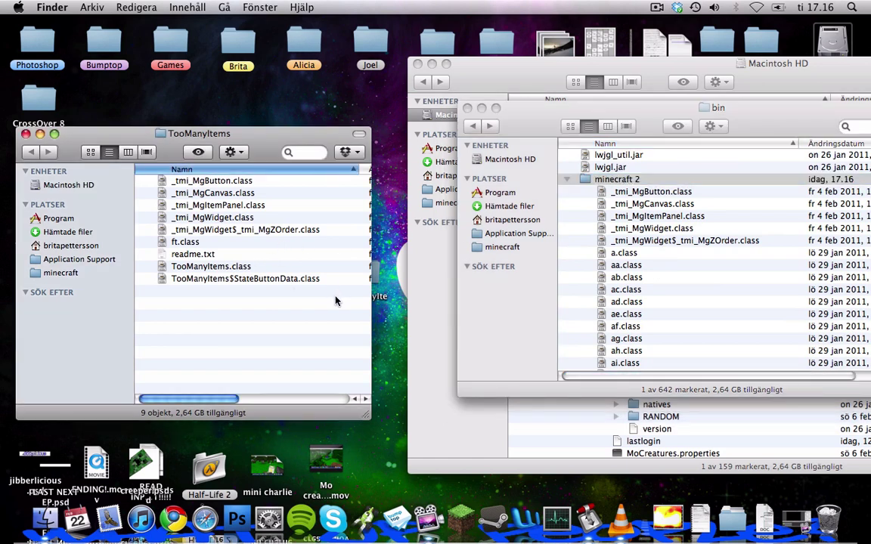
mouse_move(331, 287)
mouse_down()
mouse_move(227, 262)
mouse_move(201, 183)
mouse_move(589, 165)
mouse_move(611, 181)
mouse_up()
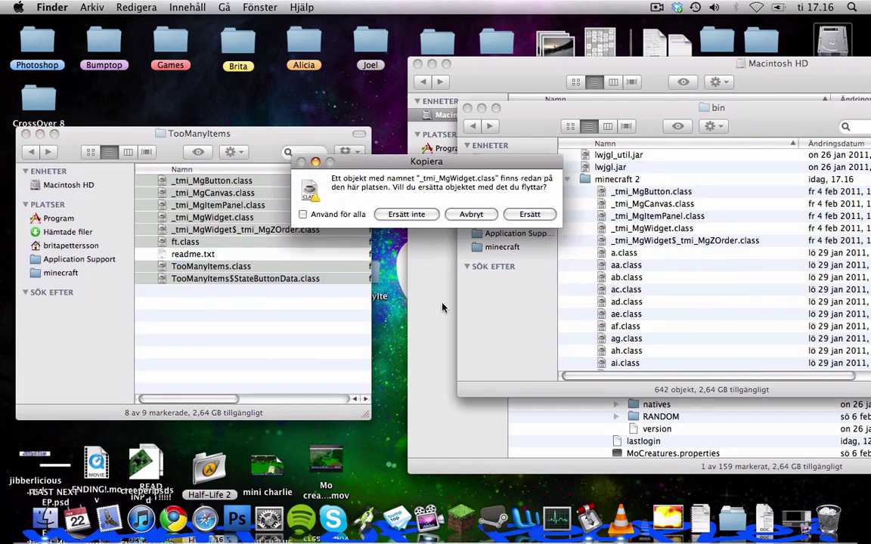
click(458, 217)
click(484, 325)
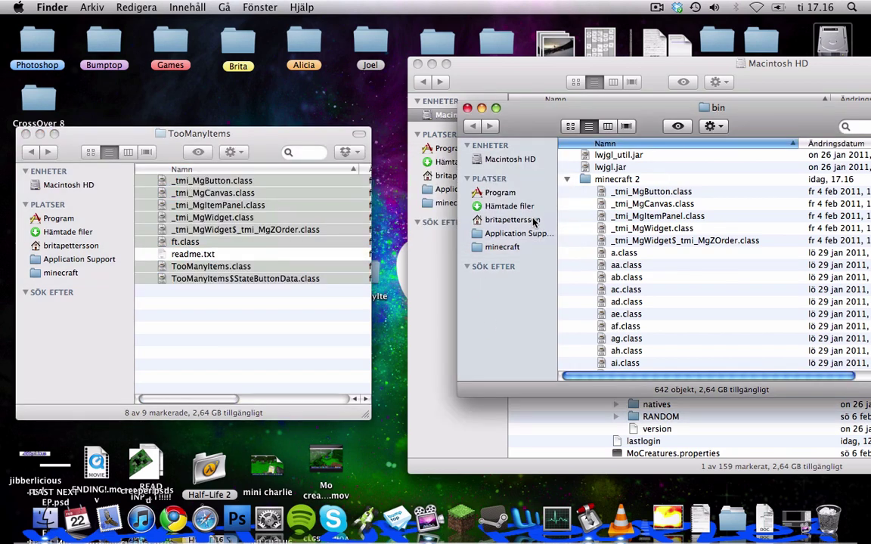
click(181, 244)
click(276, 330)
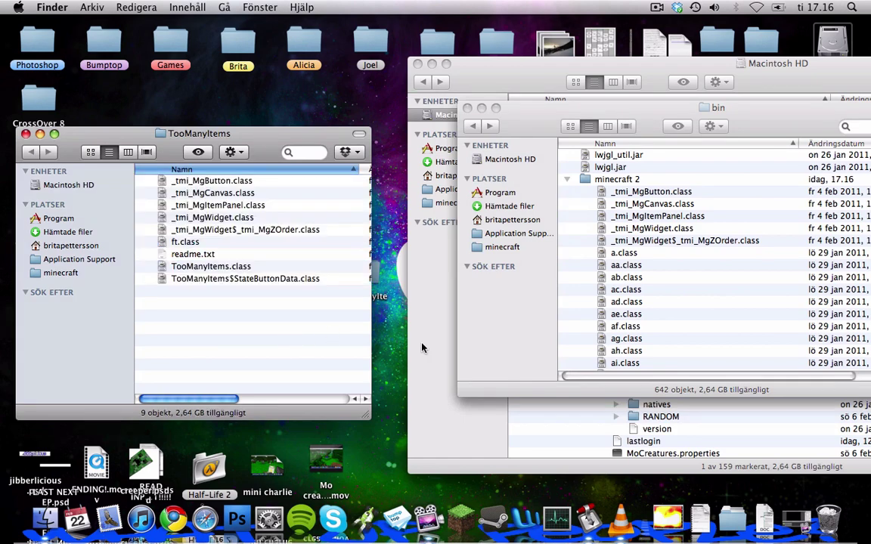
Step: Select the first file through z.class in minecraft 2 and compress all 619 into Arkiv.zip
click(583, 192)
drag(793, 125, 696, 108)
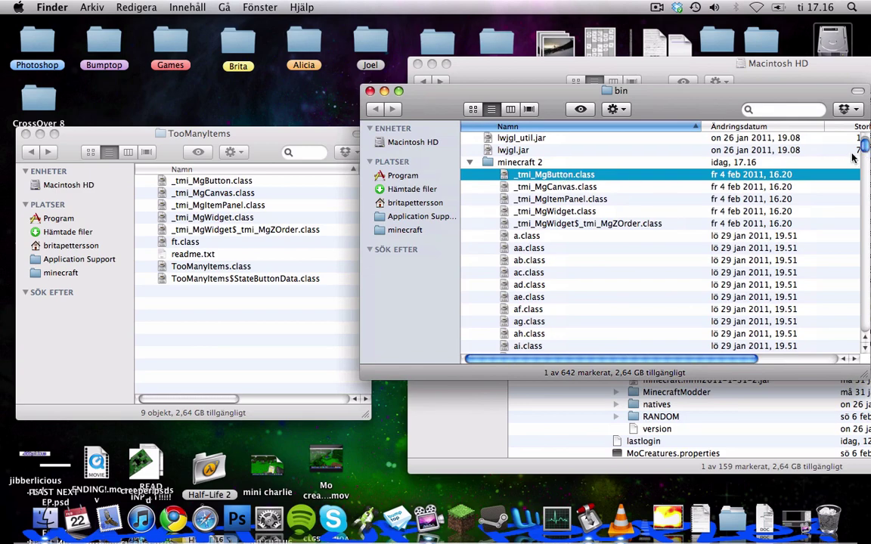
mouse_move(863, 151)
mouse_down()
mouse_move(867, 330)
mouse_move(866, 322)
mouse_up()
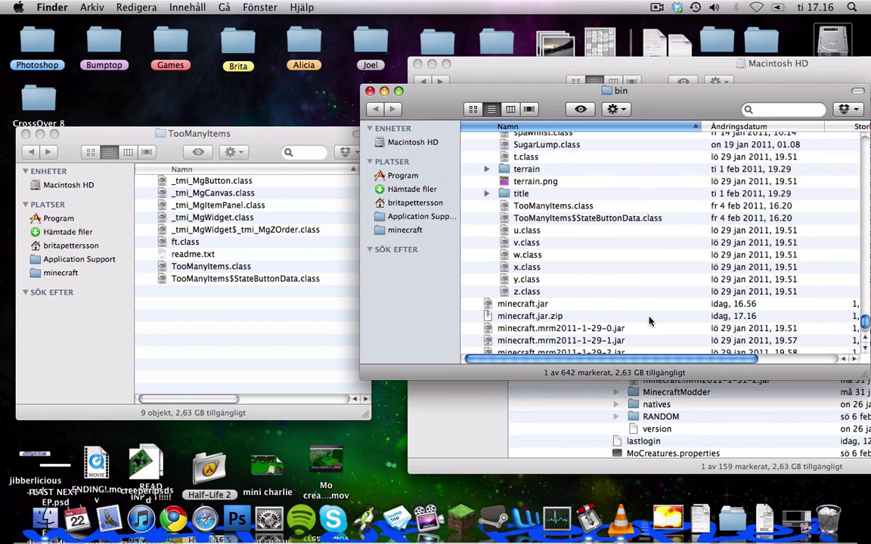
shift+click(533, 292)
scroll(541, 231, up, 10)
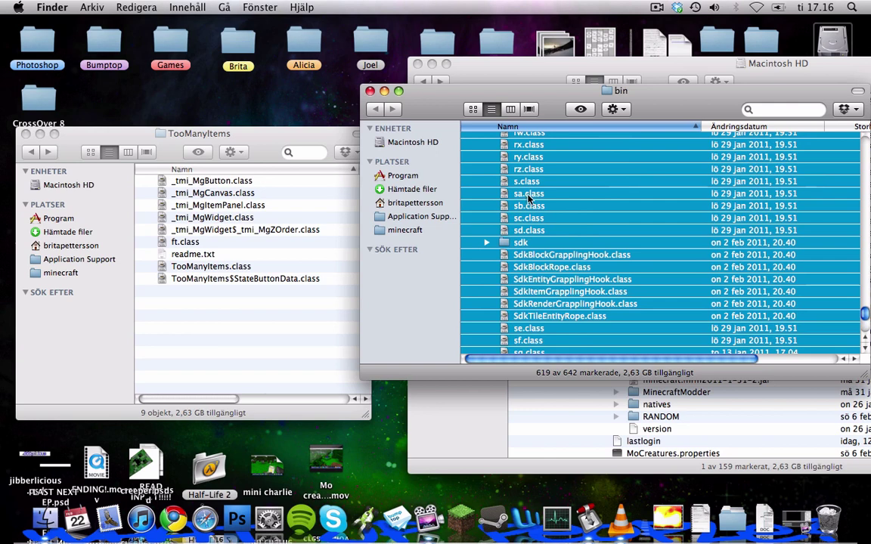
right_click(529, 195)
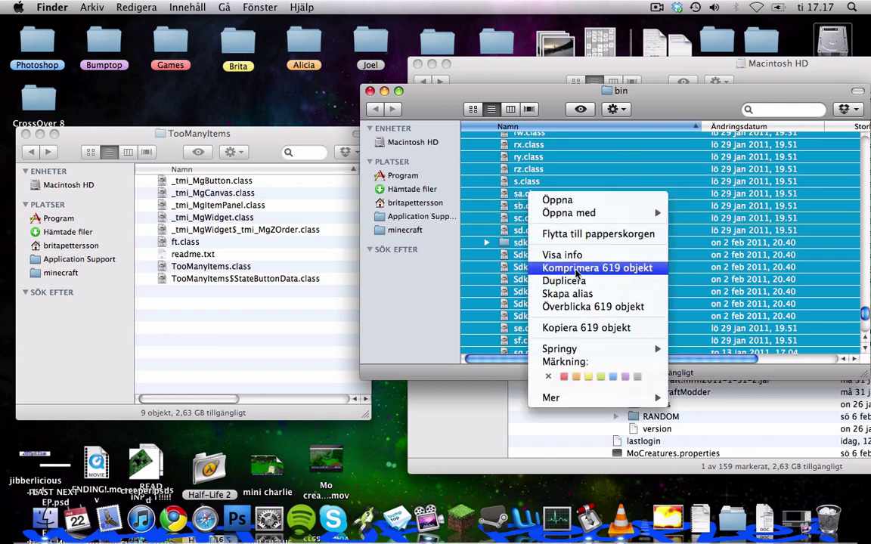
click(560, 268)
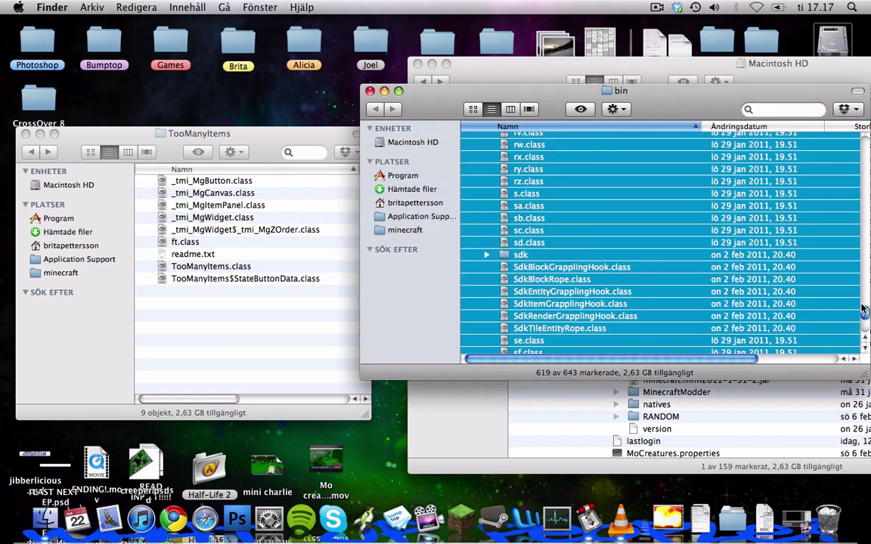
drag(863, 312, 866, 150)
Step: Move the minecraft 2 folder, the old minecraft.jar and minecraft.jar.zip from bin to the desktop
click(546, 294)
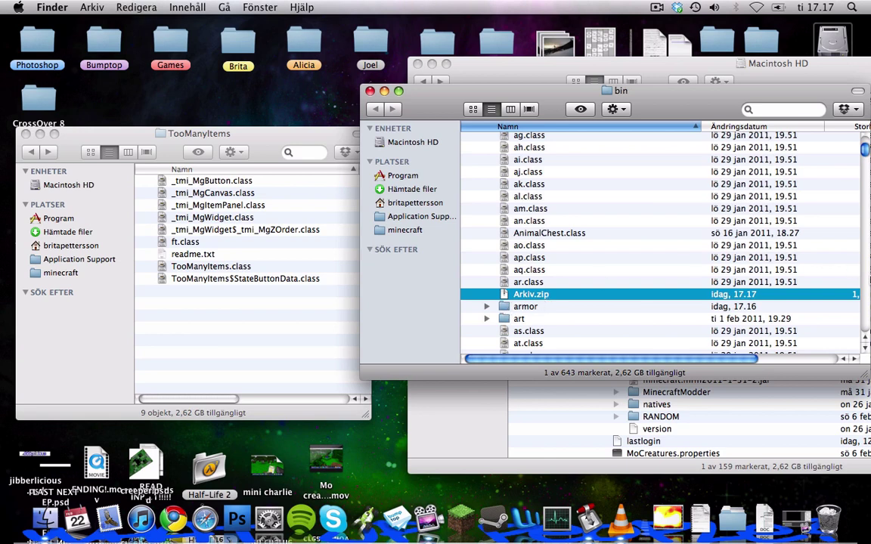
scroll(658, 242, up, 5)
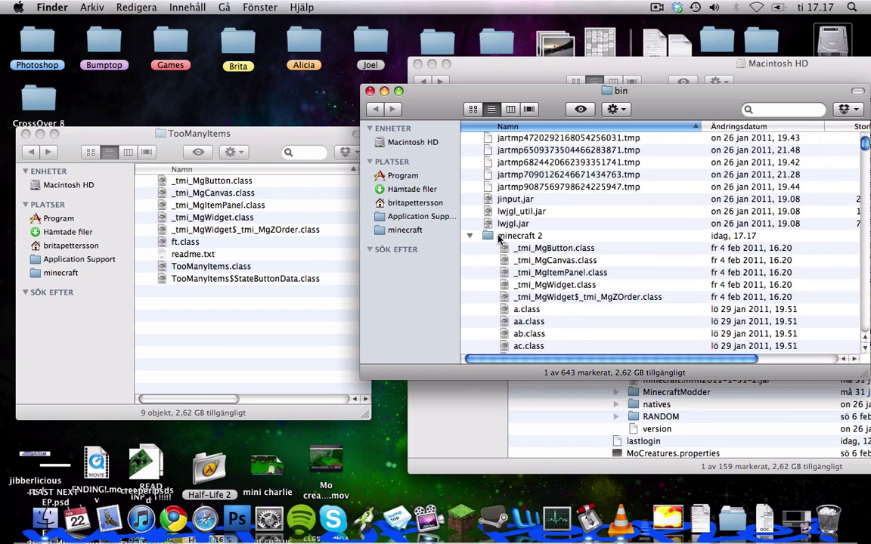
click(469, 236)
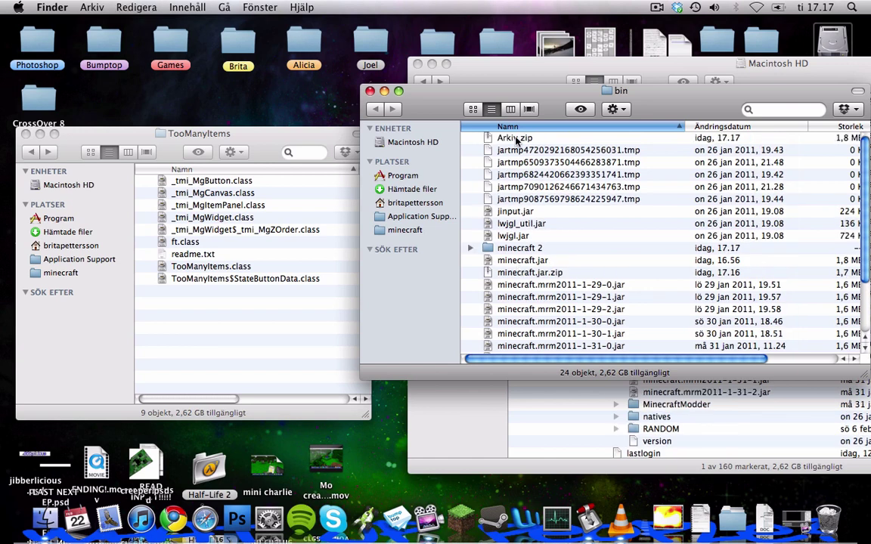
mouse_move(605, 275)
mouse_down()
mouse_move(605, 248)
mouse_move(427, 488)
mouse_move(369, 463)
mouse_up()
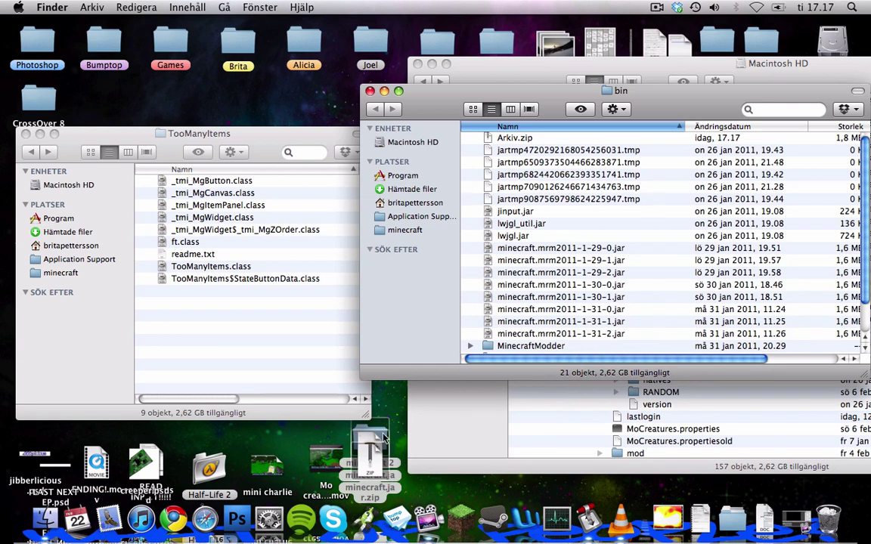
Step: Rename the Arkiv.zip archive to minecraft.jar
click(507, 138)
key(Return)
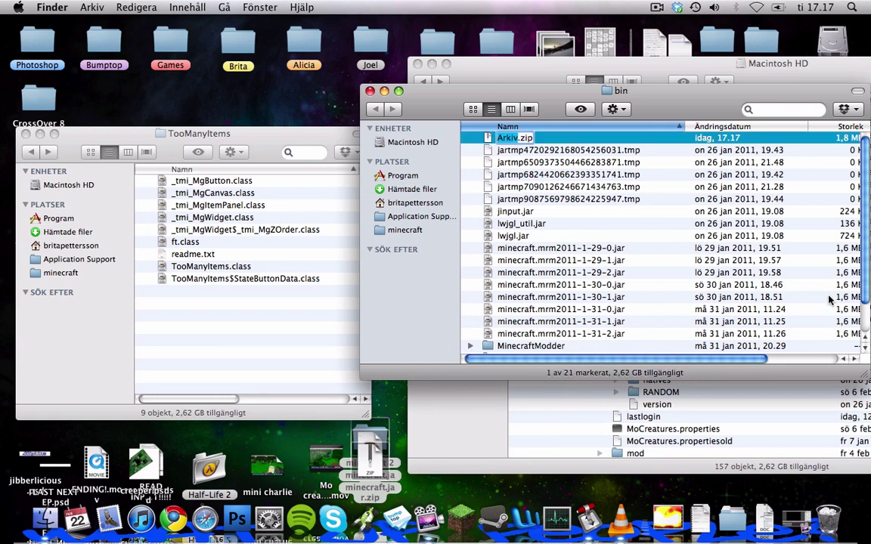
text(mined)
text(raft)
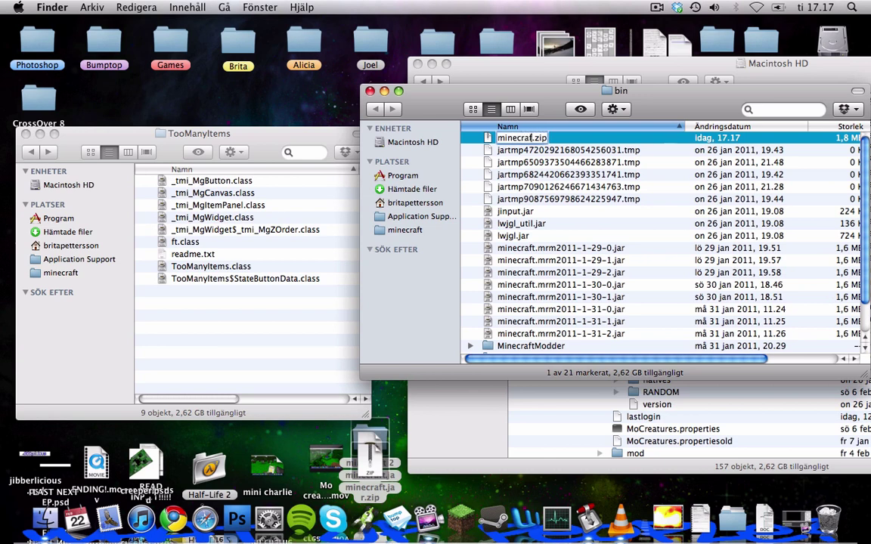
key(BackSpace)
key(BackSpace)
text(ar)
key(Return)
Step: Keep the .jar extension, then close the bin, Macintosh HD and TooManyItems windows
click(564, 181)
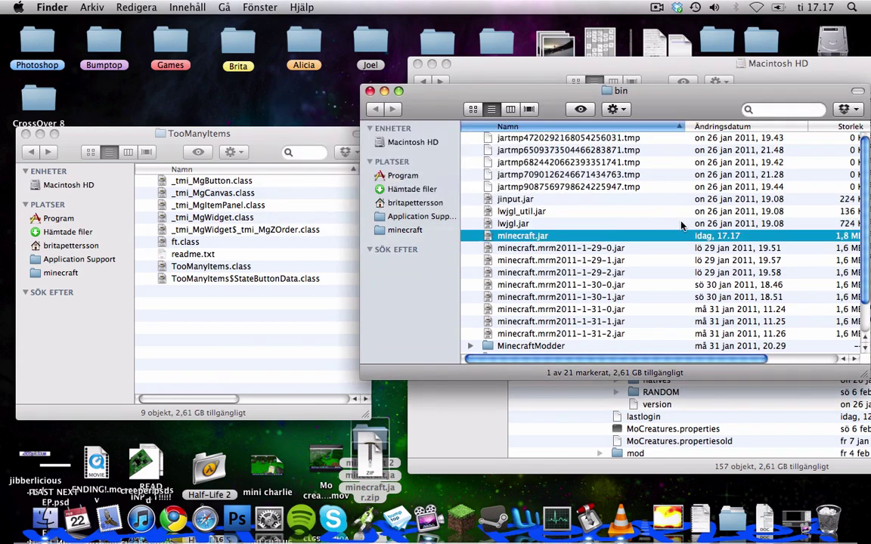
click(371, 92)
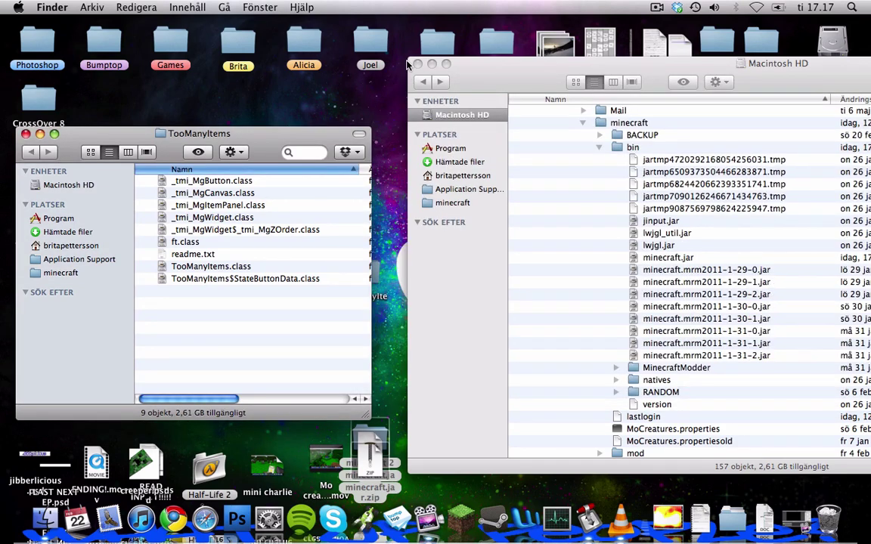
click(418, 64)
click(26, 135)
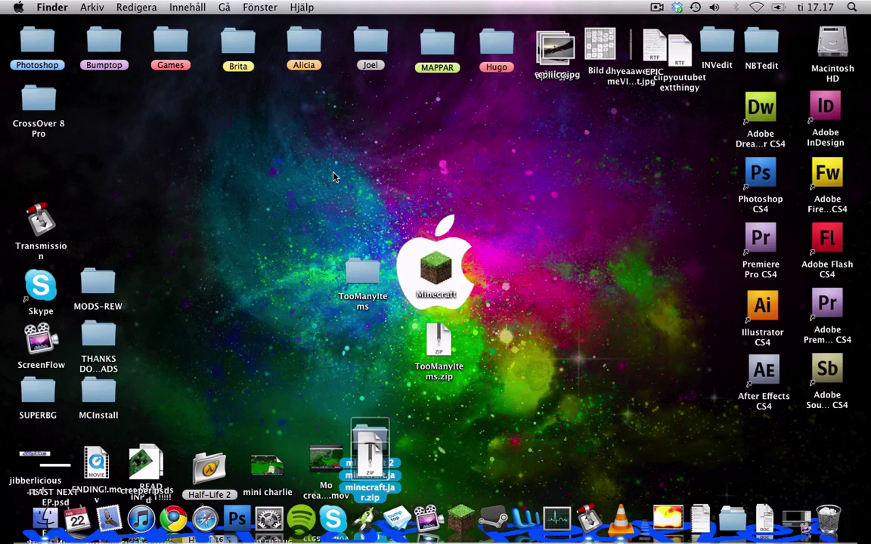